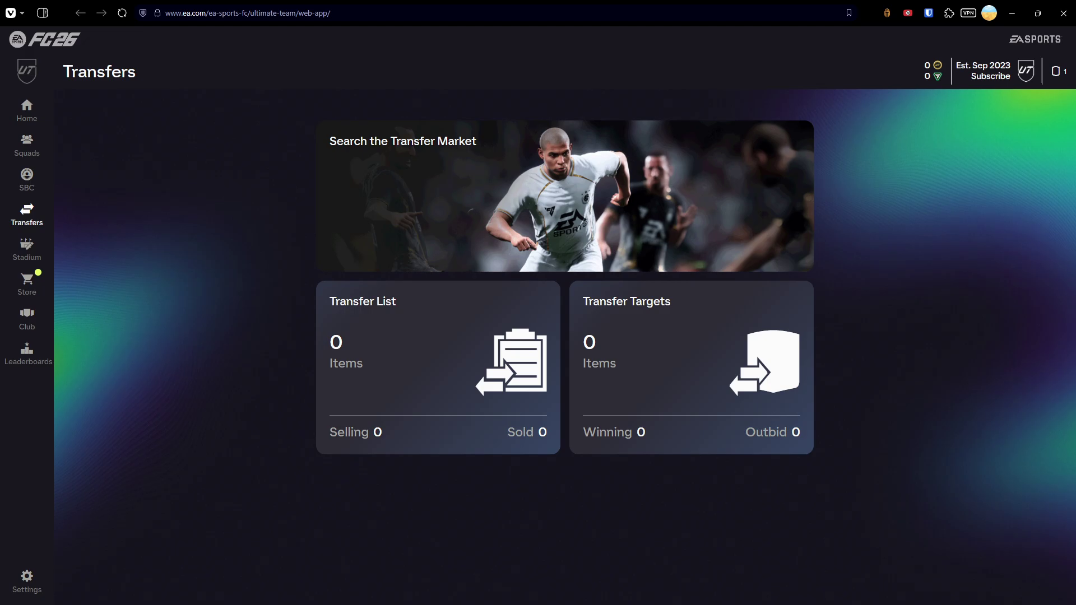
Step: Open the web app's Settings page to reach the Transfer Market unlock help article
left_click(36, 589)
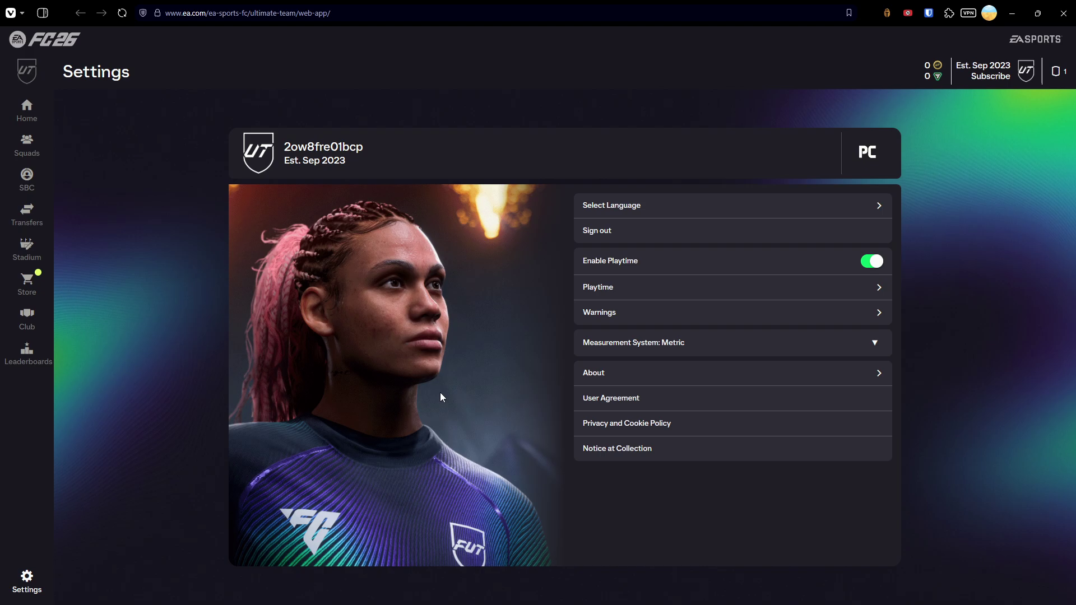